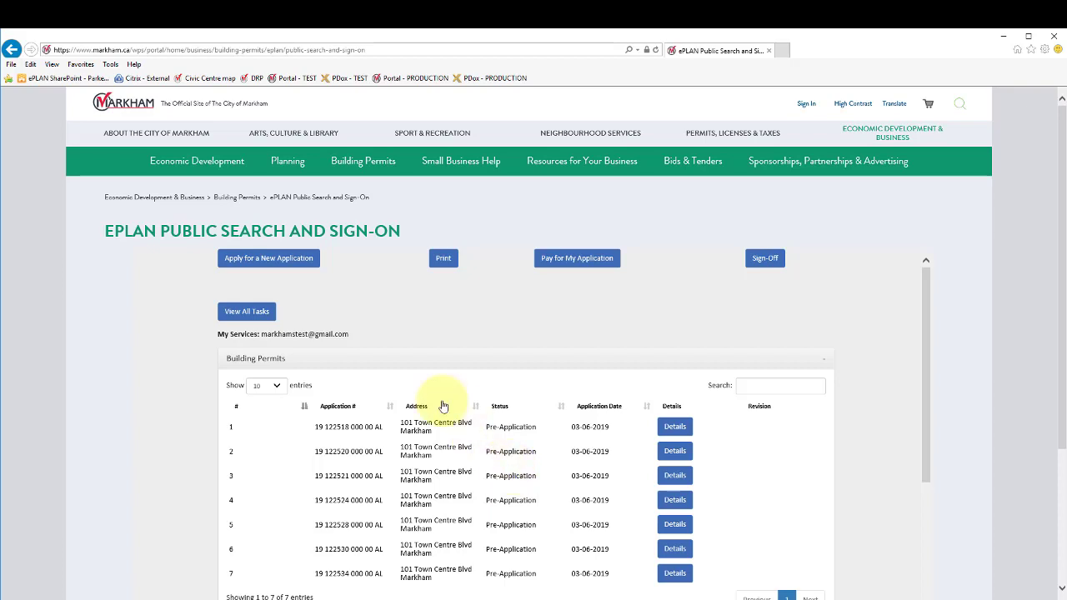
Step: Start a new Planning application: Site Plan Control, Mixed Use Development sub type, New work type
click(297, 265)
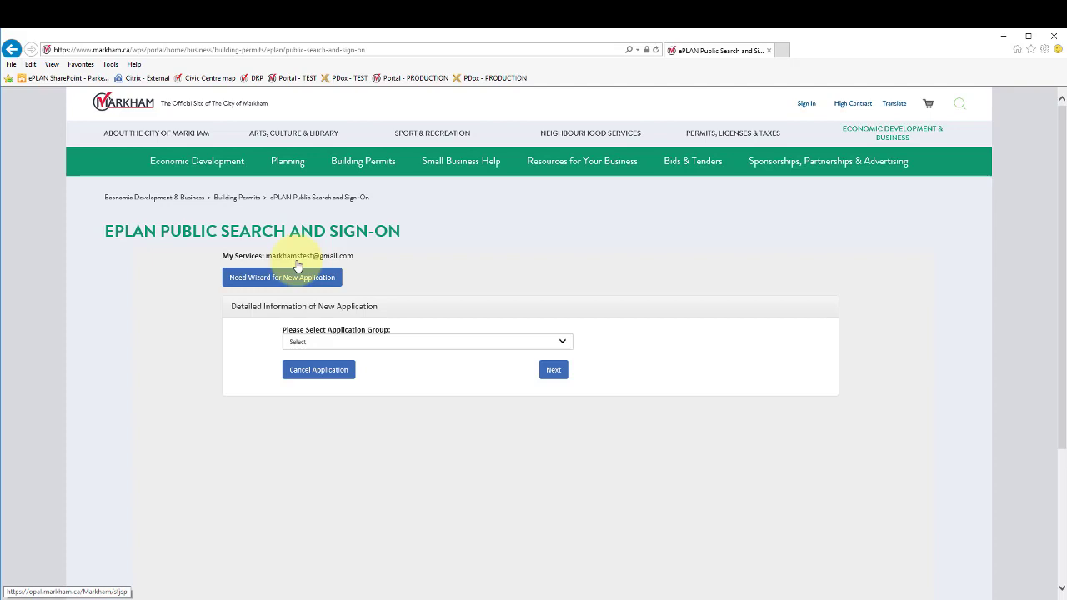
click(563, 341)
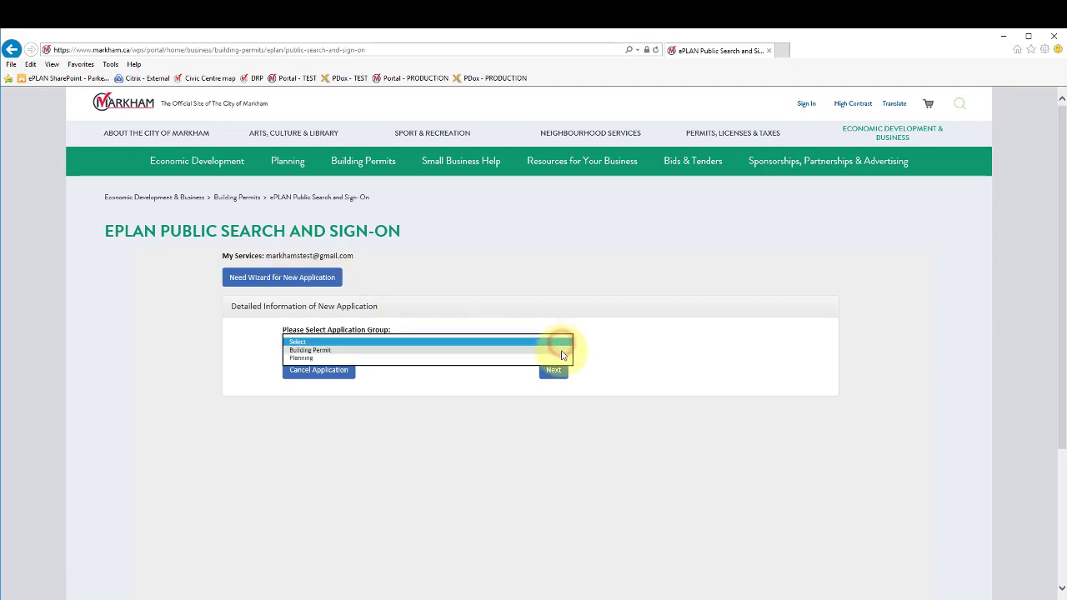
click(561, 359)
click(563, 375)
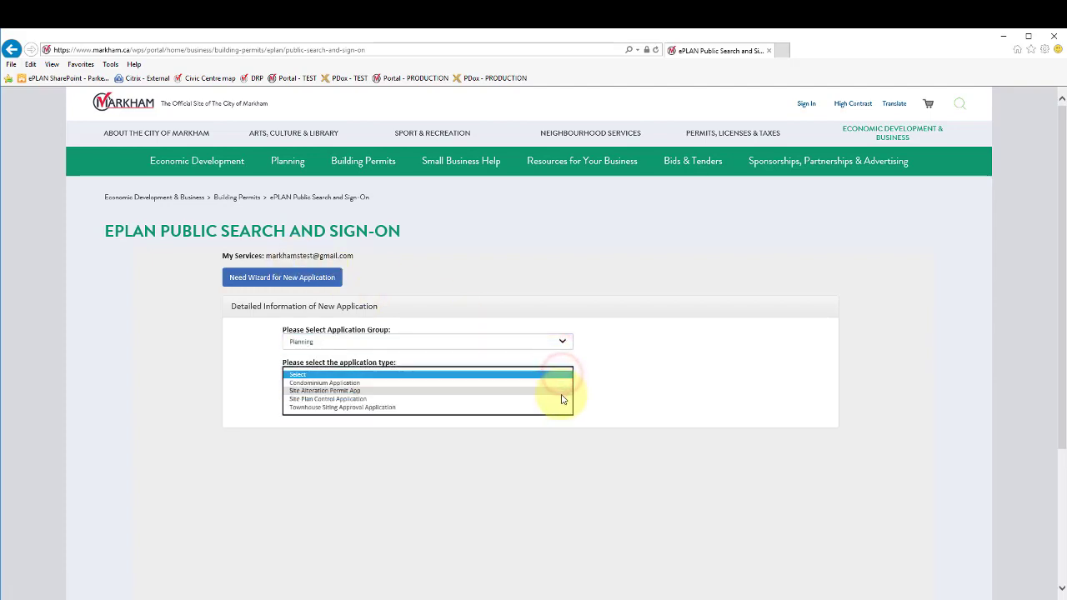
click(561, 398)
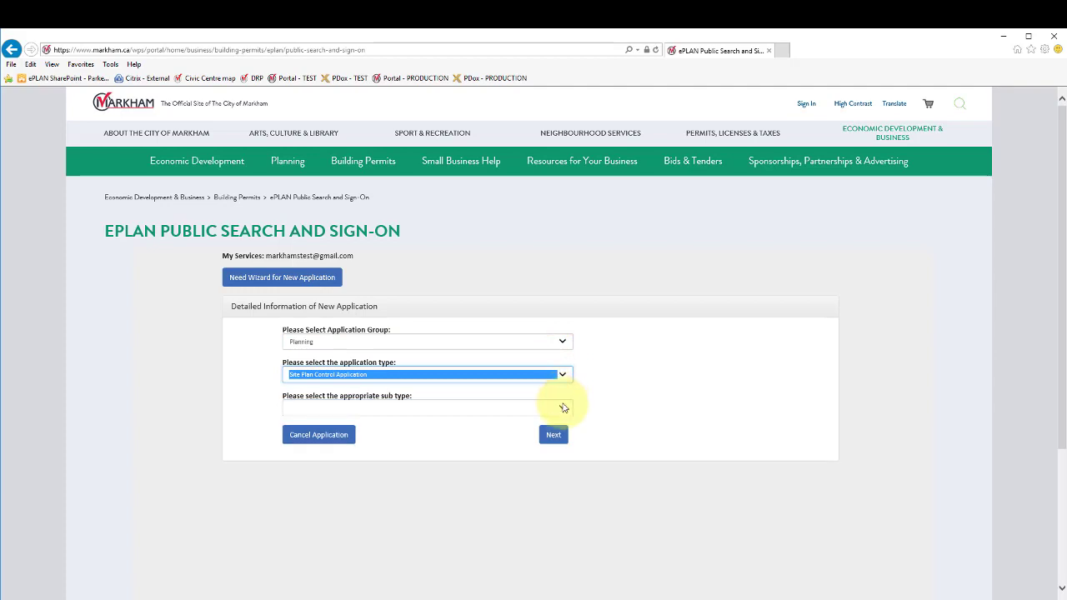
click(563, 408)
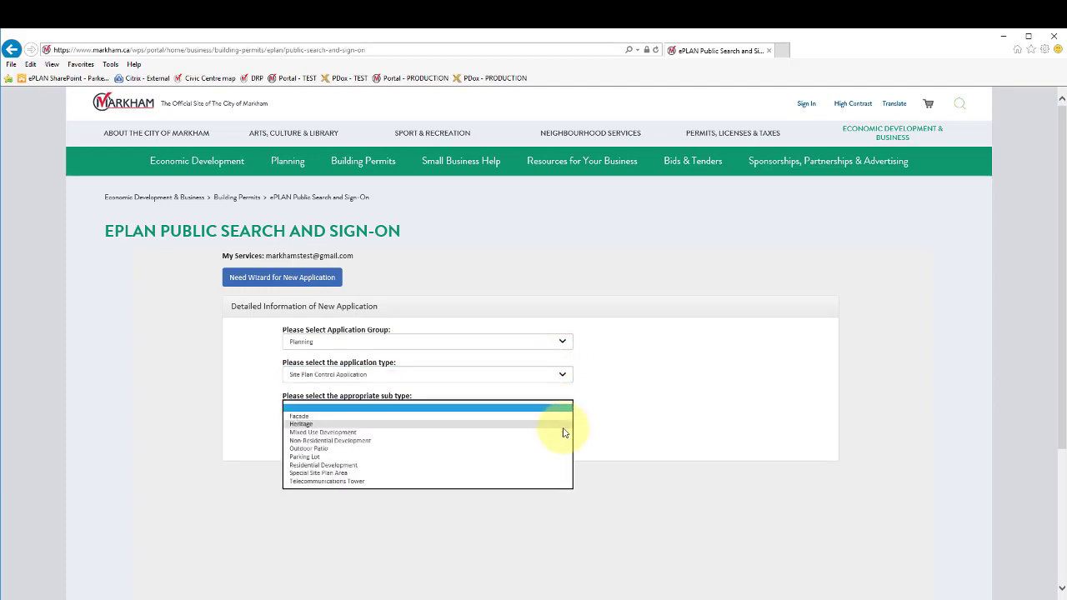
click(563, 433)
click(563, 439)
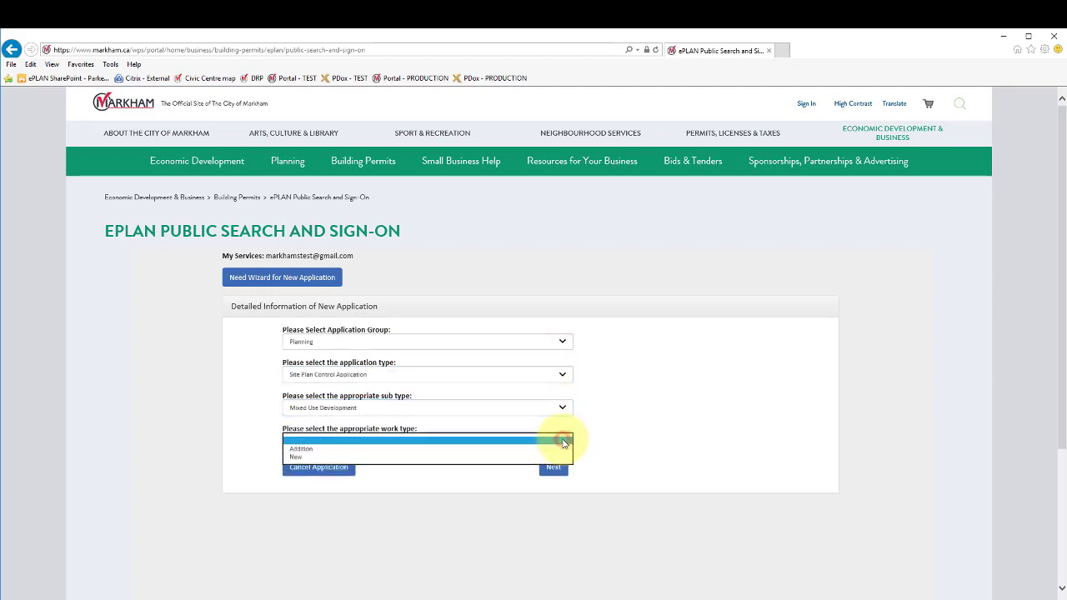
click(563, 457)
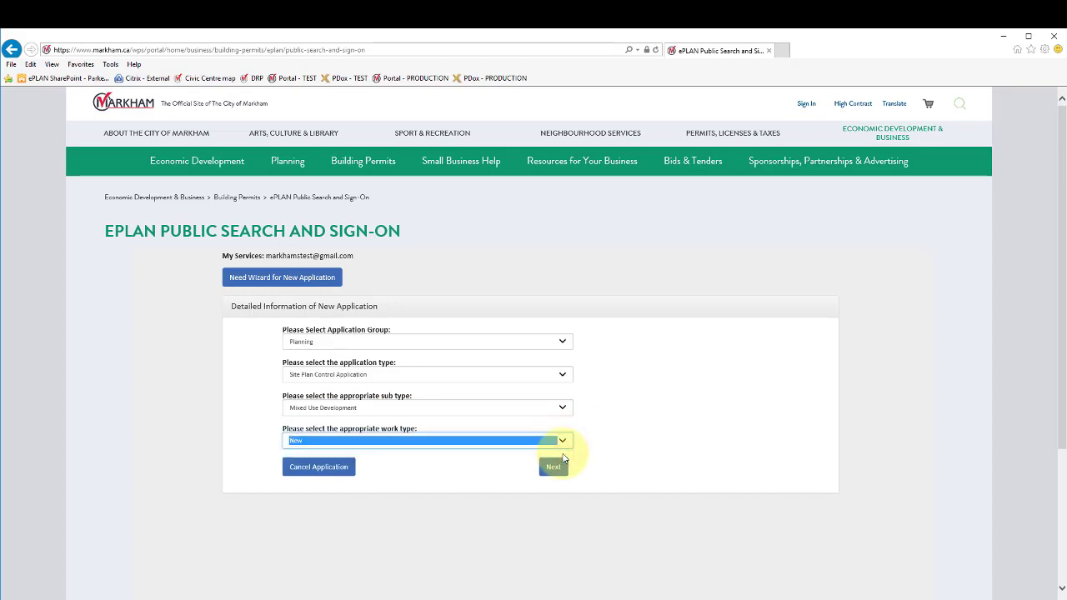
click(554, 468)
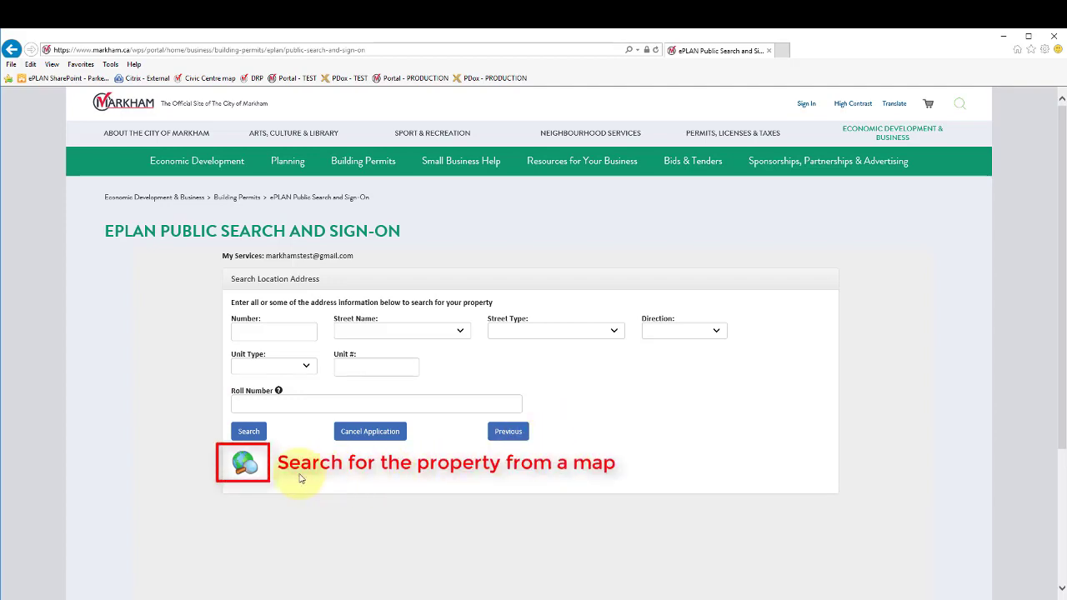
Step: Select the theatre parcel on the map and look up its matching addresses
click(246, 468)
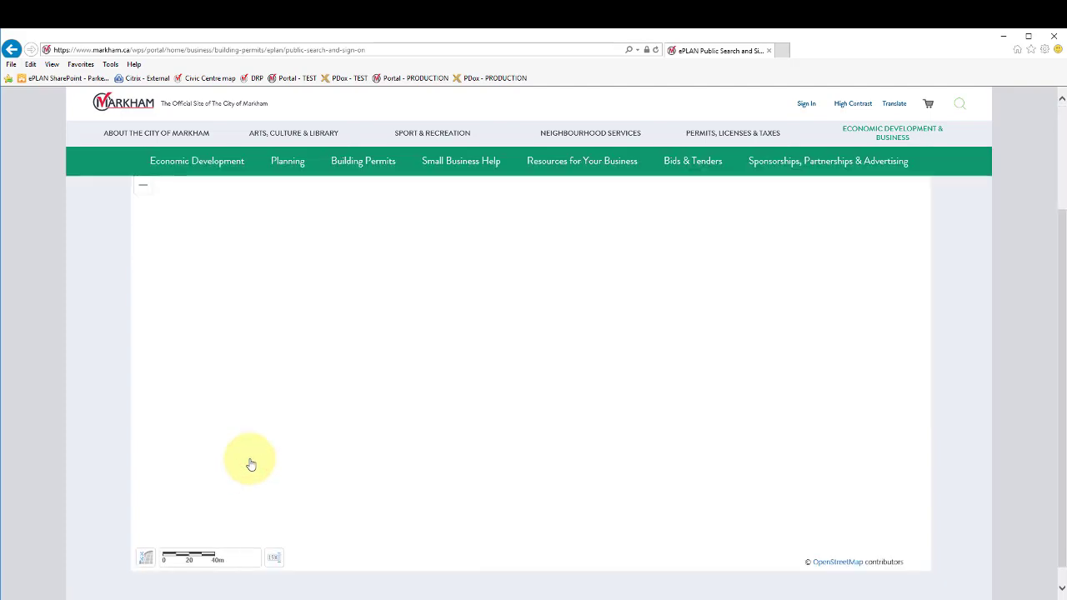
scroll(292, 461, up, 2)
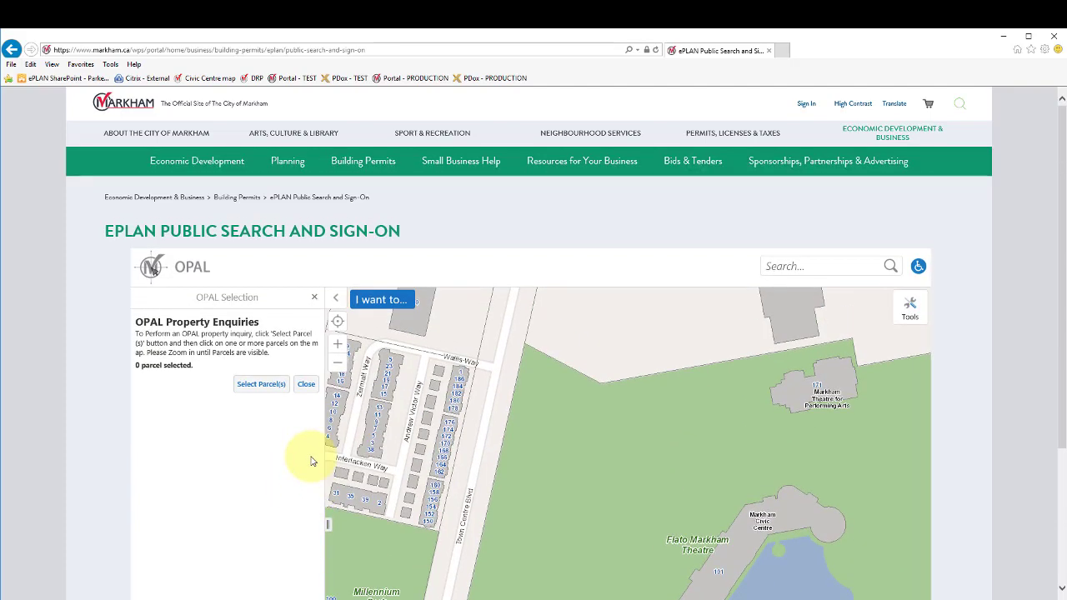
click(263, 389)
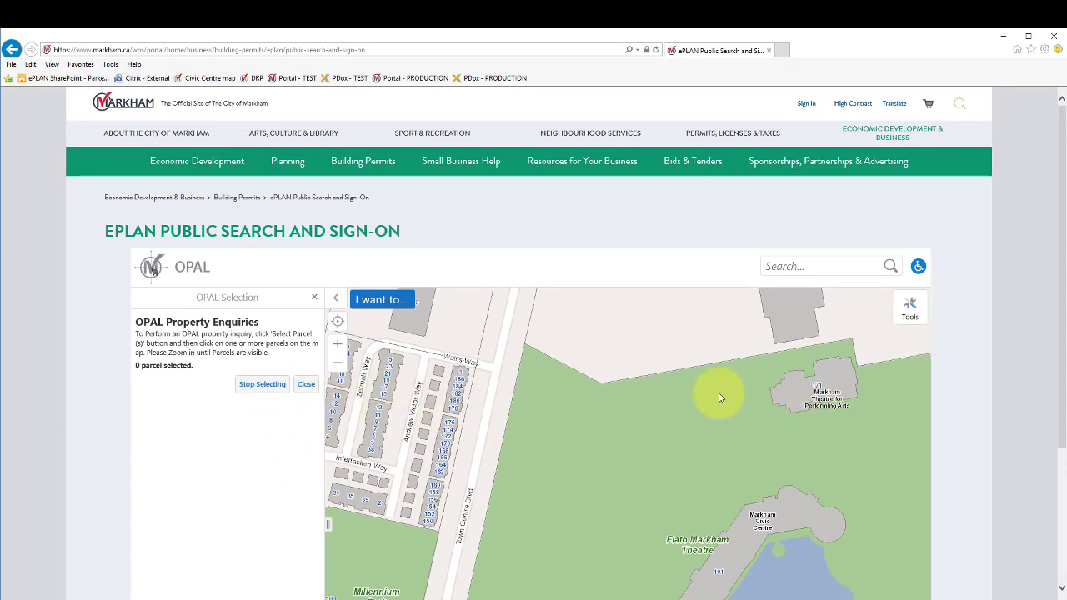
click(813, 388)
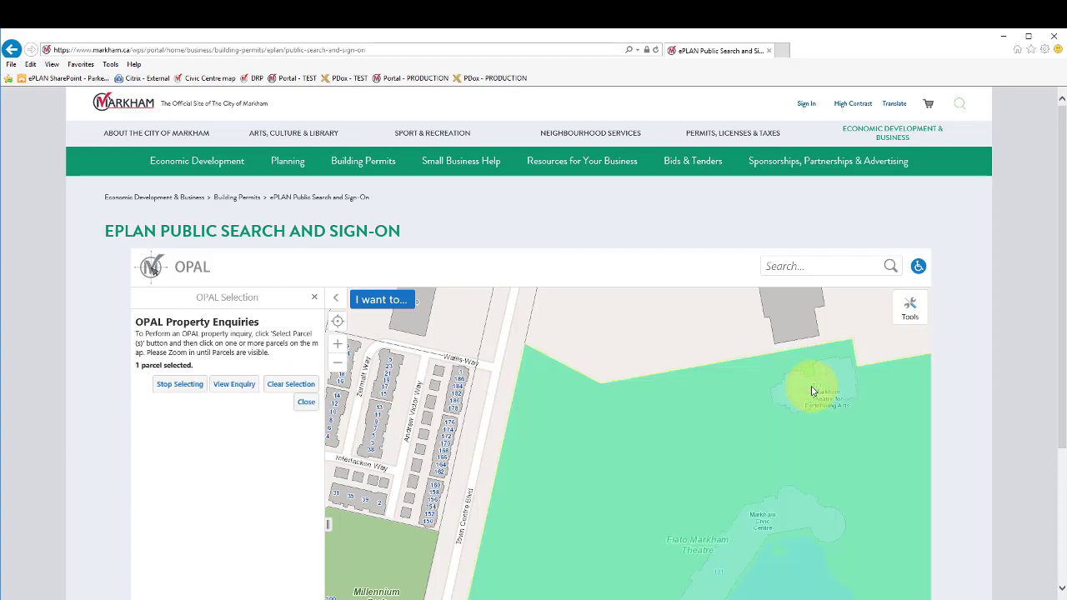
click(177, 386)
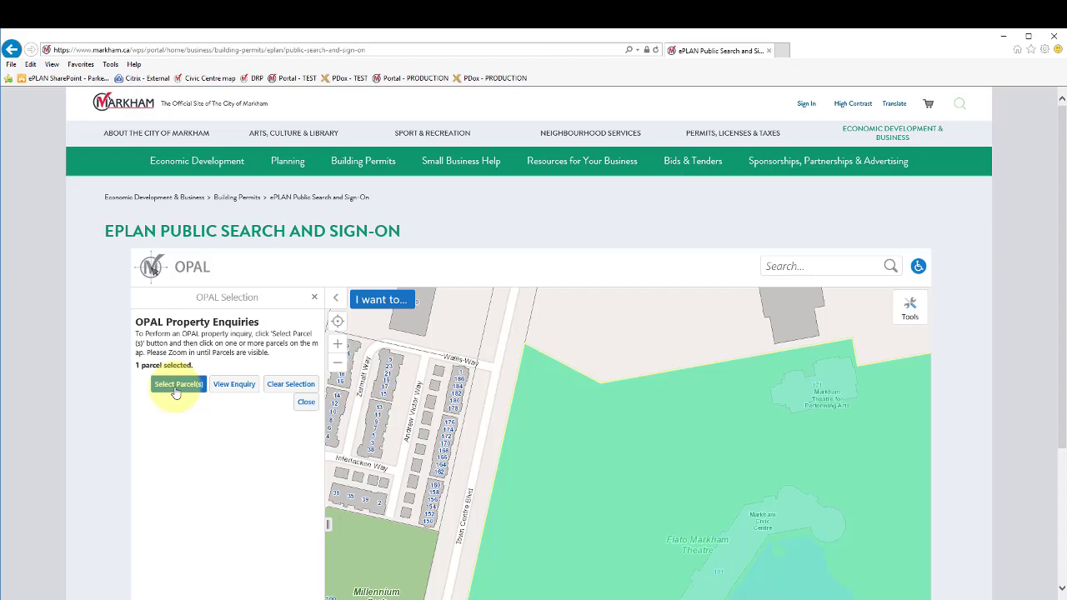
click(234, 388)
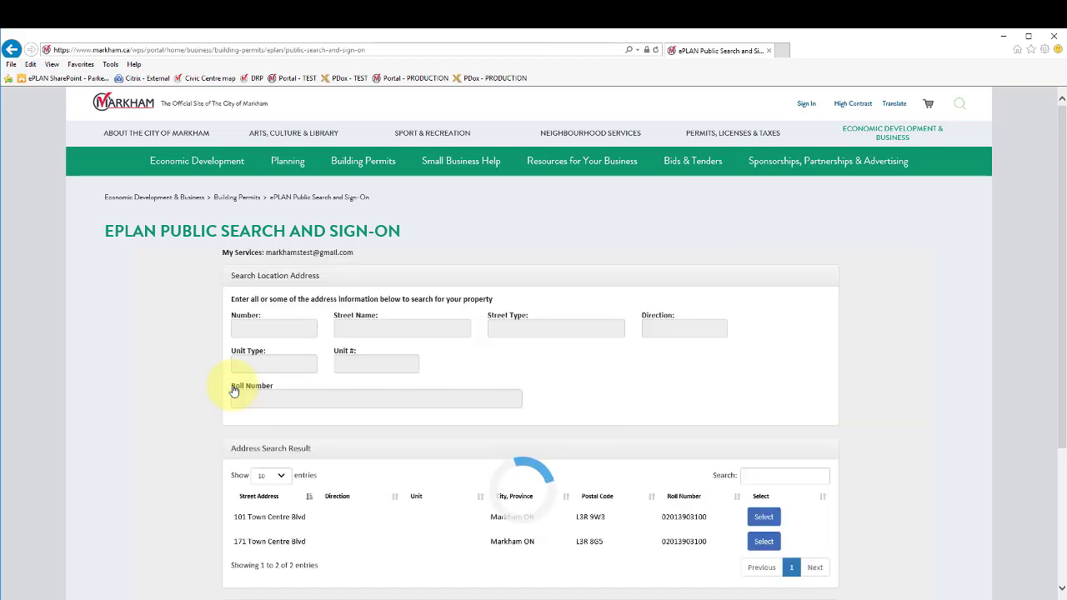
Step: Pick 101 Town Centre Blvd as the property and continue to the project description
scroll(234, 388, down, 1)
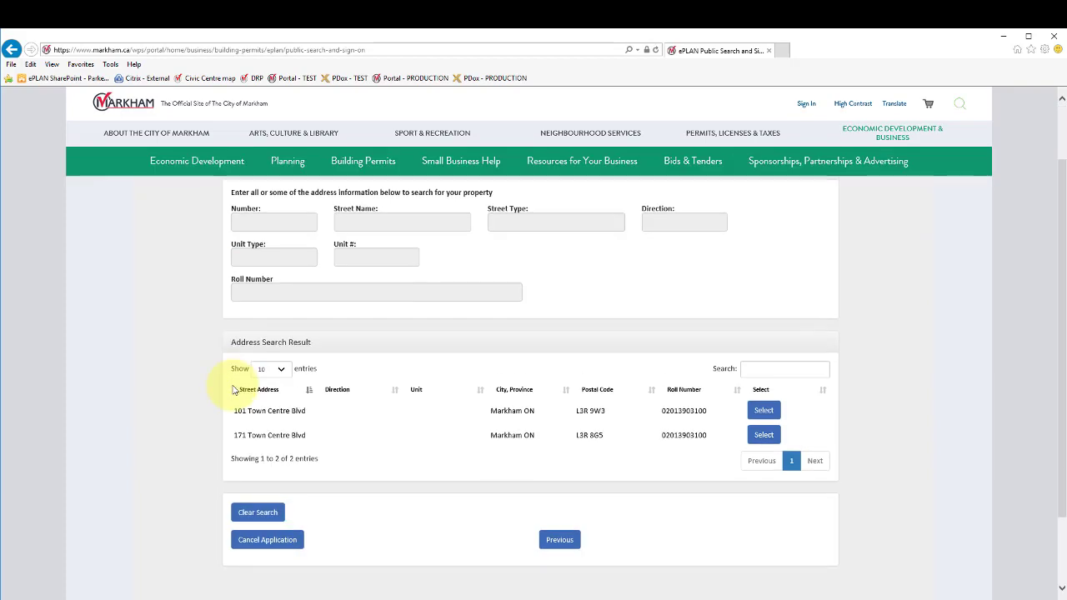
click(760, 410)
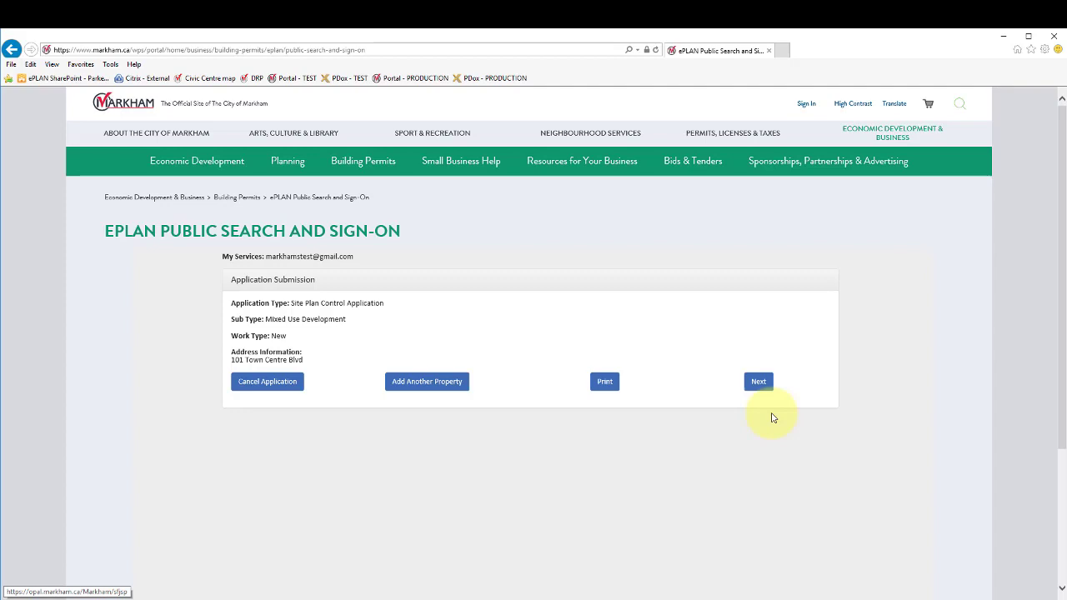
click(759, 381)
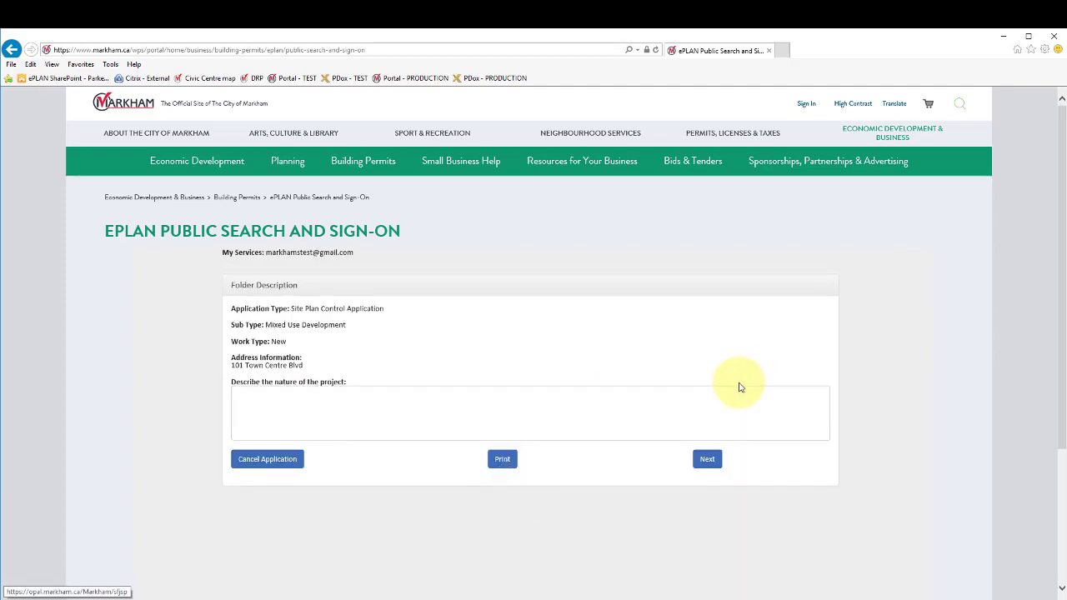
Step: Enter the project description 'Give a brief description of your project here.....' and continue
click(680, 404)
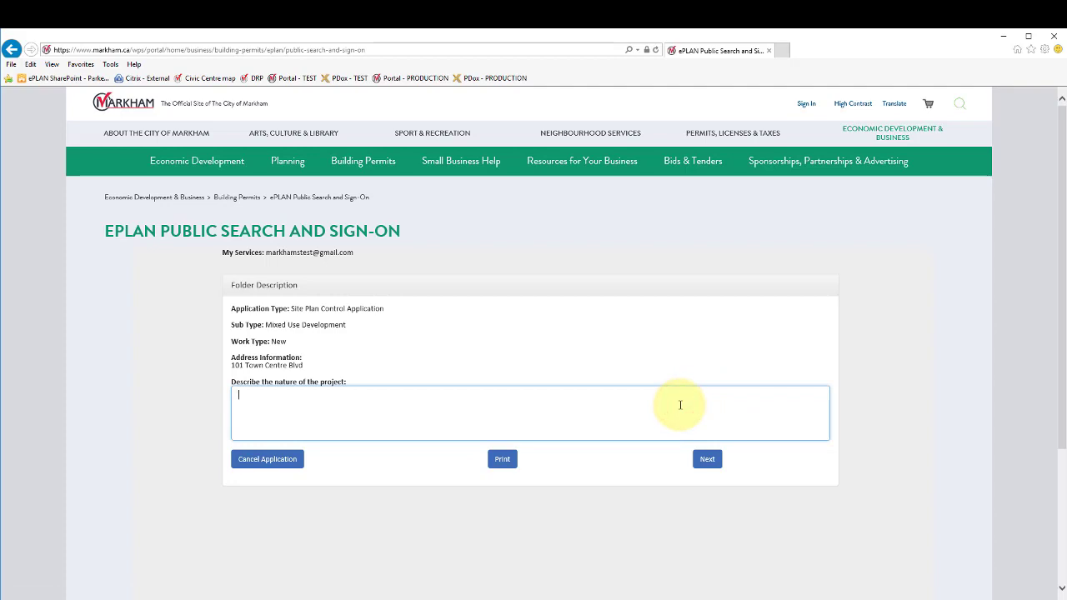
text(Give a brief description of your project here.....)
click(706, 462)
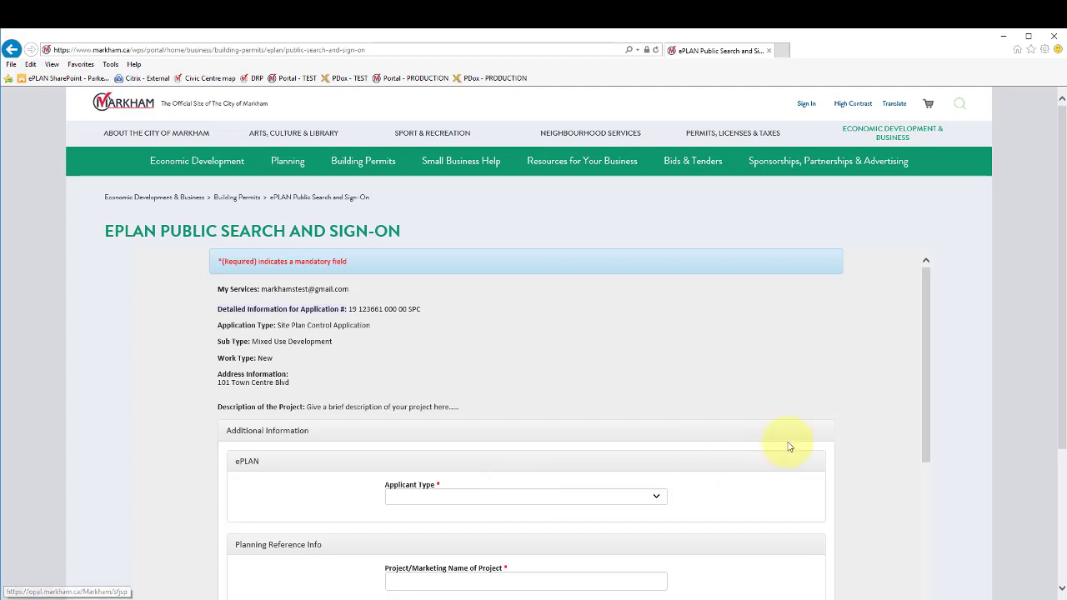
Step: Set applicant type to Agent, marketing name 'TEST - May 30 201', and additional applications to NO
drag(1064, 240, 1058, 370)
click(658, 304)
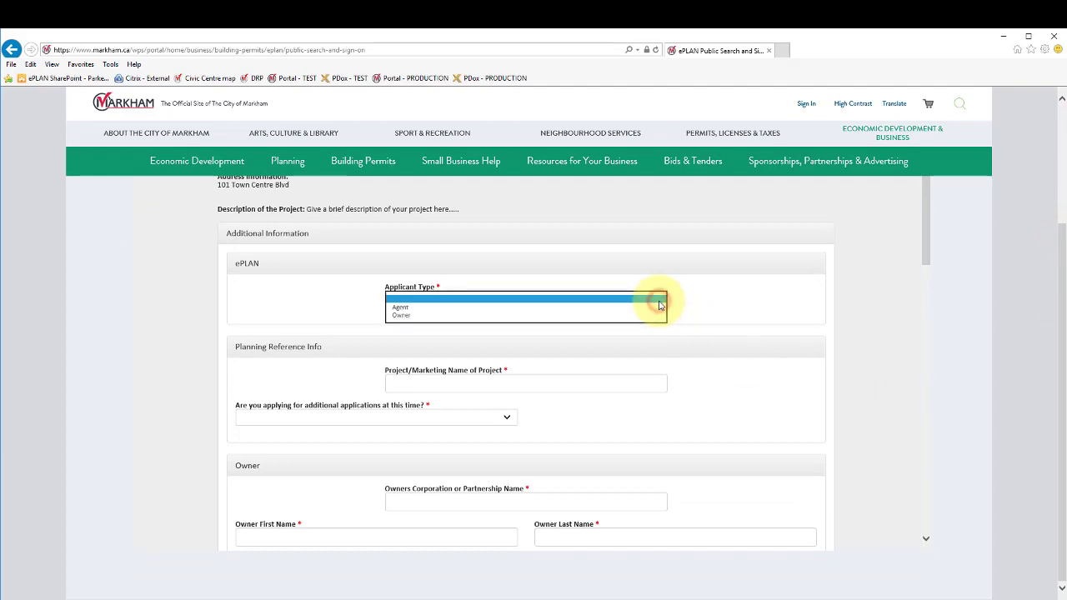
click(659, 307)
click(626, 382)
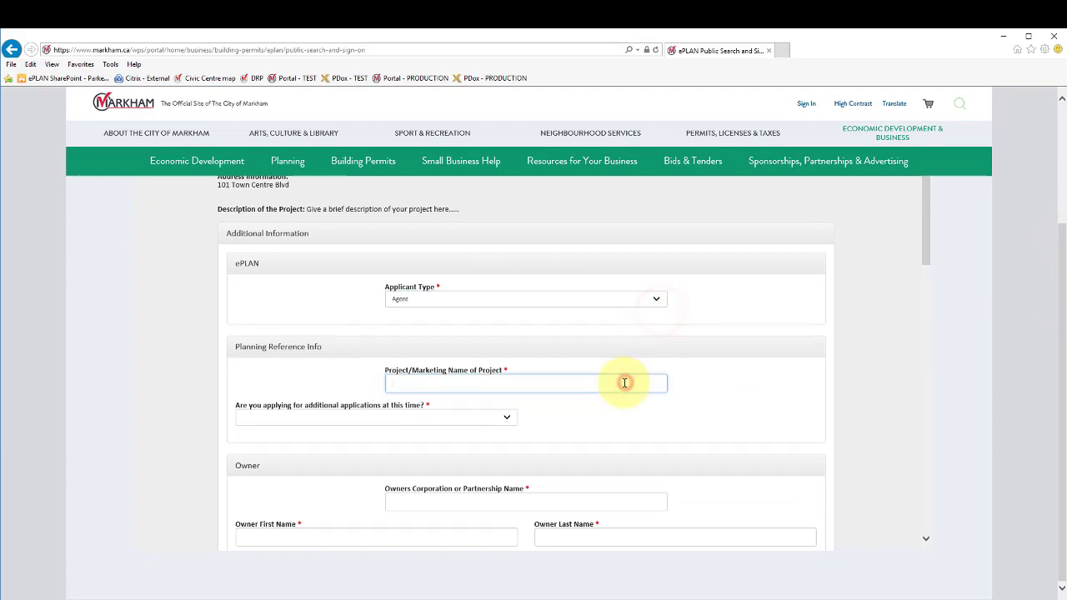
text(TEST - May 30 2019)
click(504, 417)
click(507, 432)
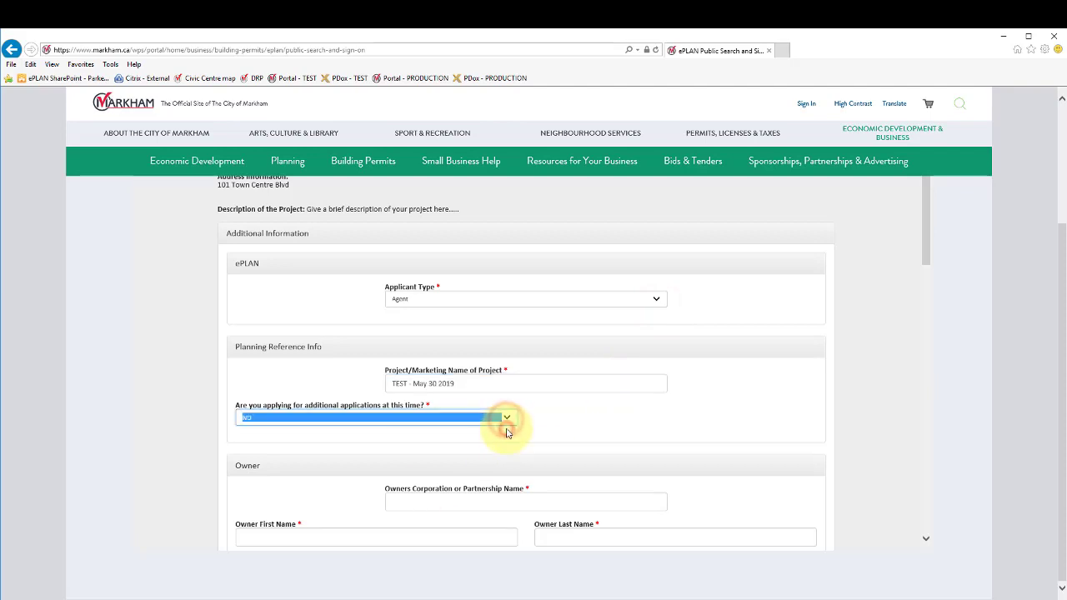
Step: Fill the owner corporation name and other Owner fields with TEST
scroll(507, 432, down, 3)
click(515, 279)
text(TES)
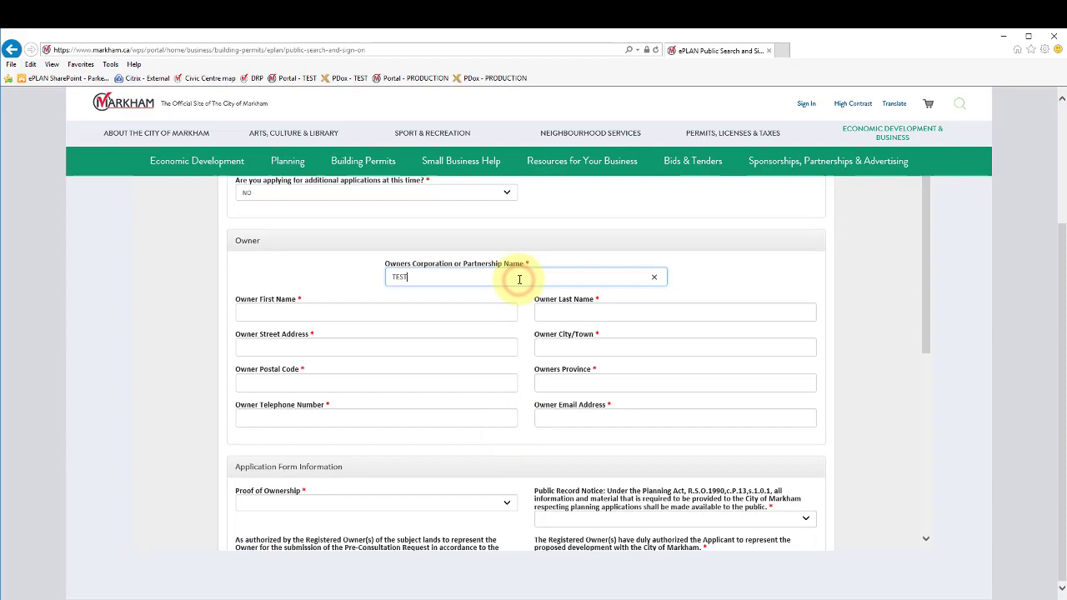
text(T)
key(ctrl+a)
key(ctrl+c)
click(388, 312)
key(ctrl+v)
click(586, 312)
key(ctrl+v)
click(498, 348)
key(ctrl+v)
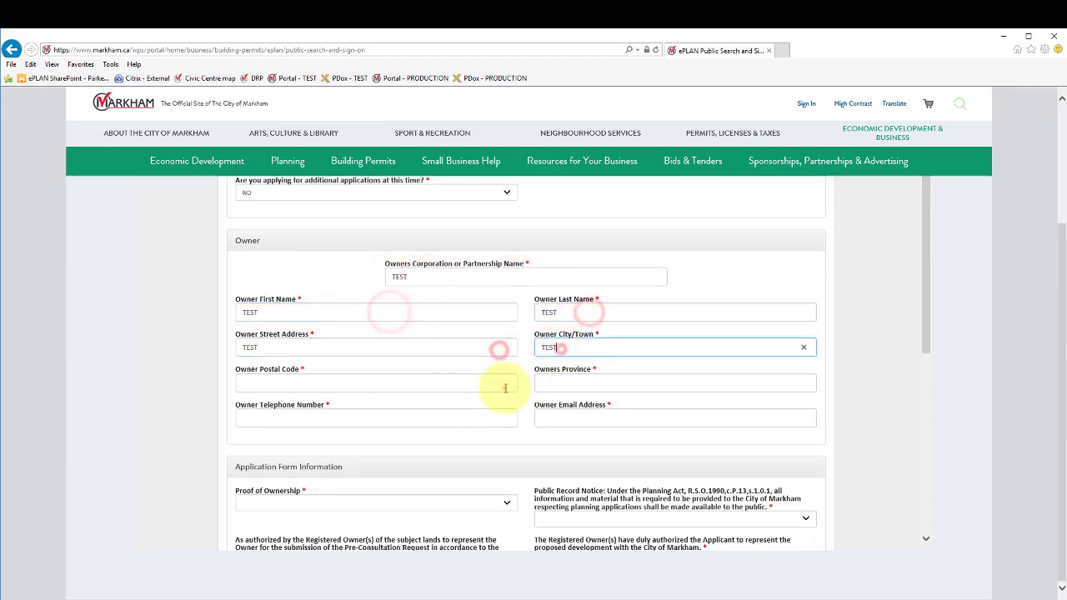
key(ctrl+v)
click(550, 418)
key(ctrl+v)
Step: Answer YES to the four ownership and authorization questions and set primary land use to Commercial
scroll(548, 425, down, 3)
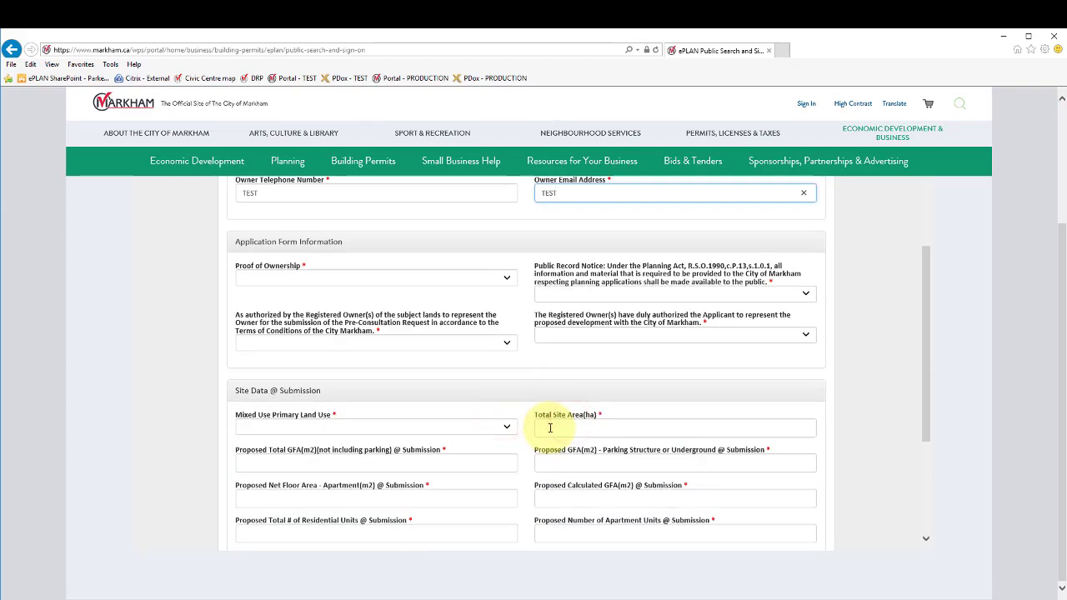
click(507, 278)
click(507, 289)
click(550, 293)
click(550, 303)
click(507, 343)
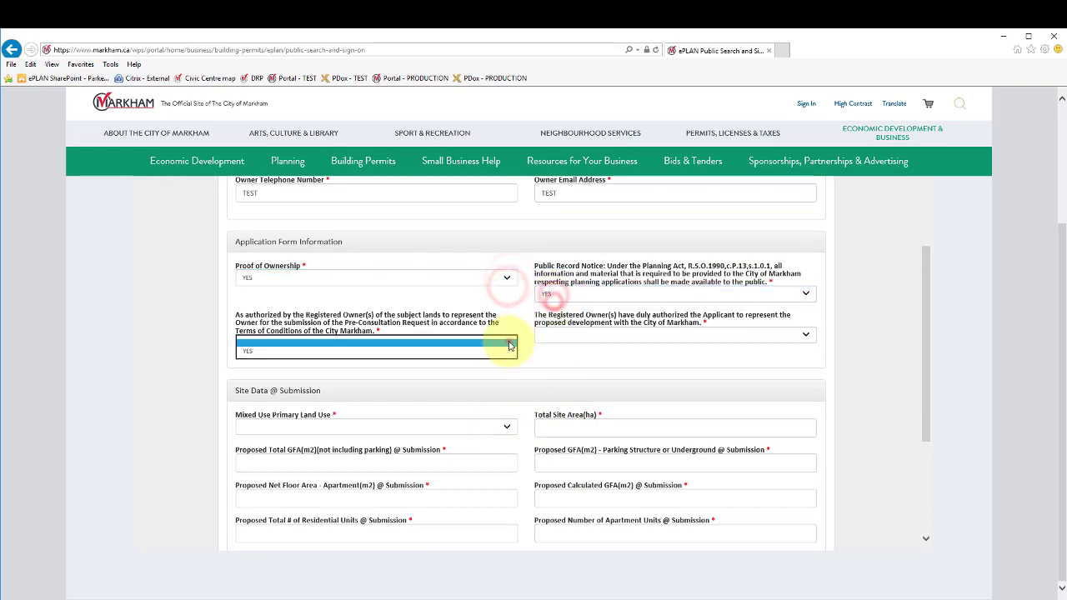
click(507, 352)
click(557, 335)
click(557, 343)
click(500, 426)
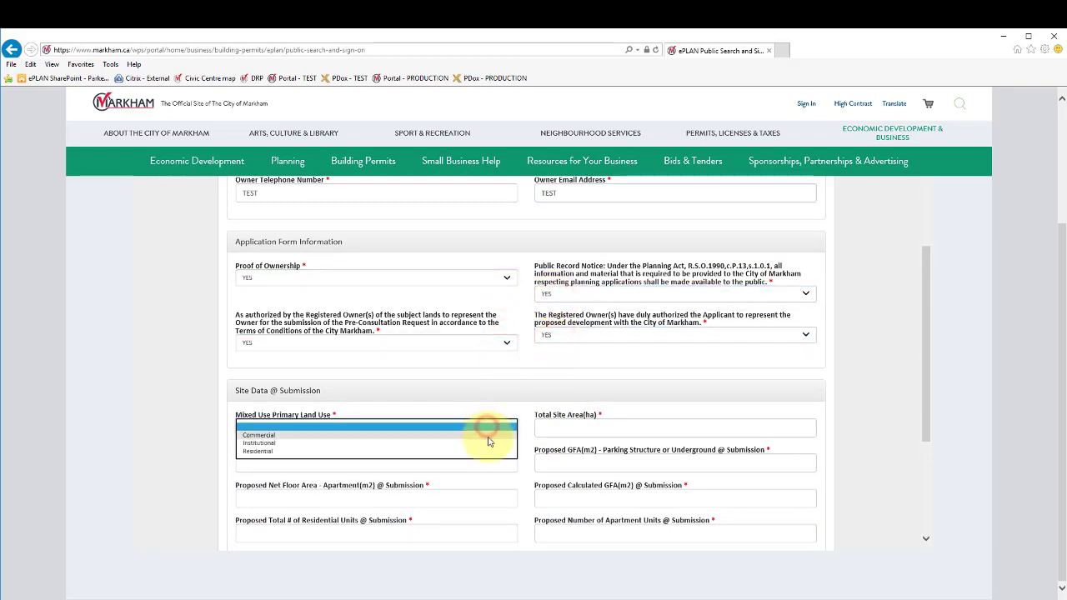
click(488, 434)
Step: Enter 1 for total site area, total GFA and the following site data fields
click(562, 427)
text(1)
click(497, 463)
text(1)
click(561, 463)
text(1)
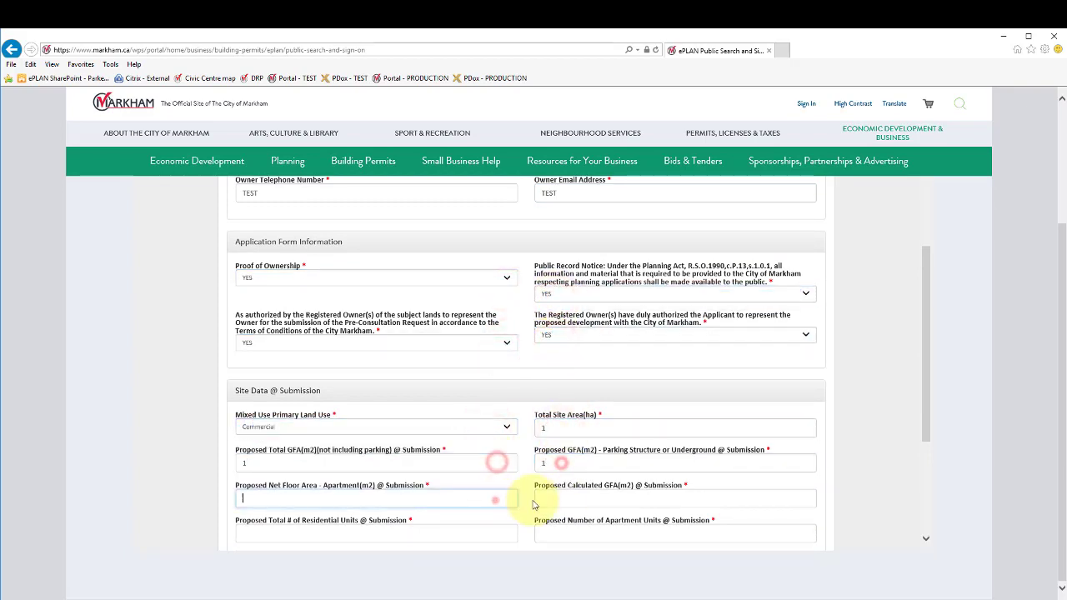
click(496, 498)
click(567, 534)
Step: Enter 1 in the unit count and commercial retail and service GFA fields, then continue
text(1)
scroll(568, 534, down, 3)
click(507, 339)
text(1)
click(557, 339)
text(1)
click(506, 374)
text(1)
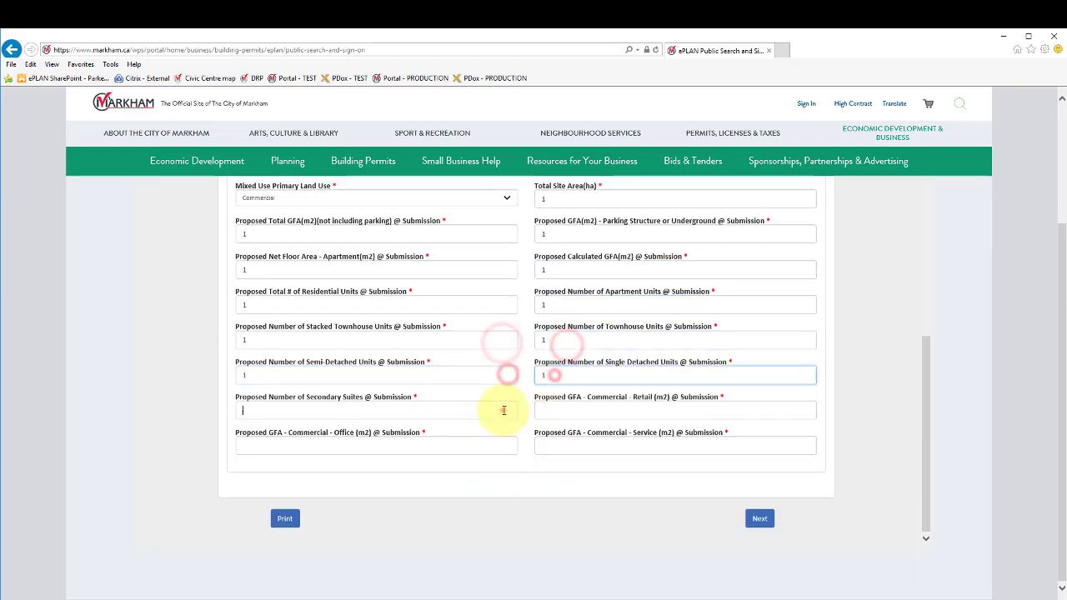
text(1)
click(562, 445)
text(1)
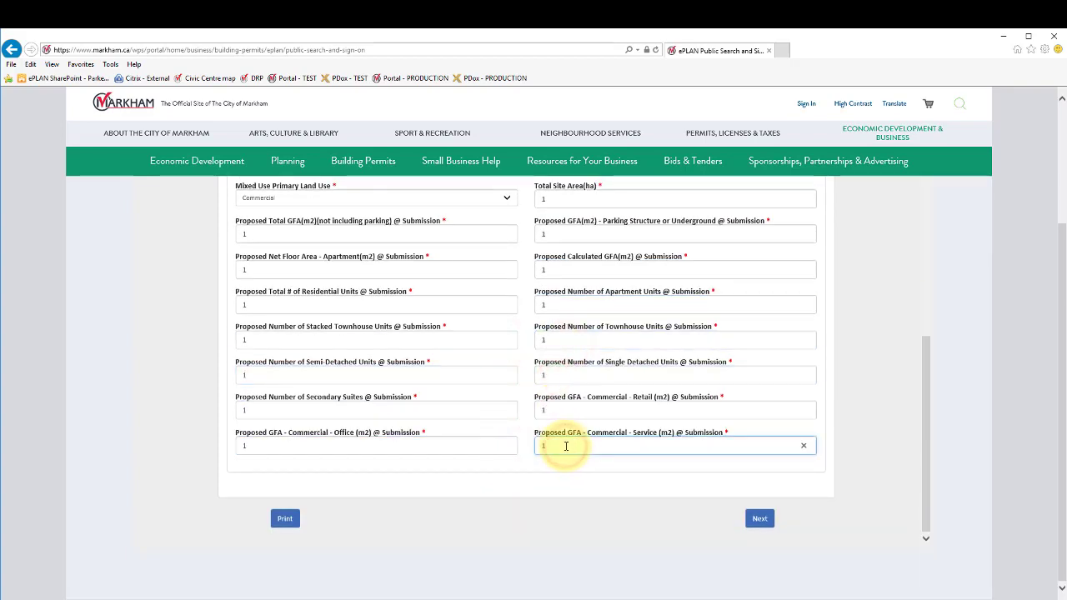
click(760, 522)
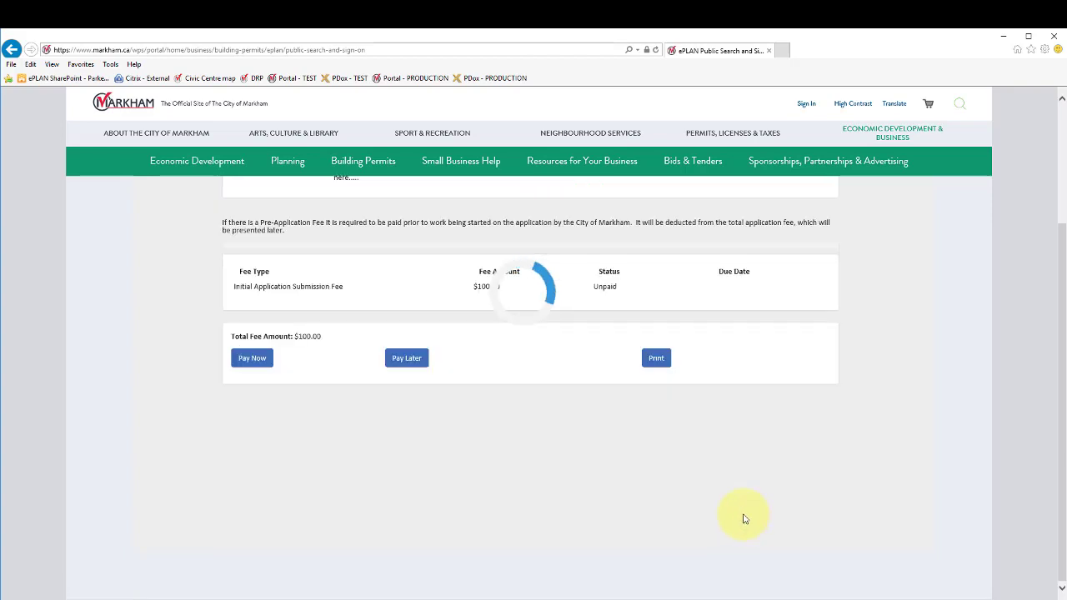
Step: Defer the $100.00 Initial Application Submission Fee using Pay Later
scroll(742, 523, up, 3)
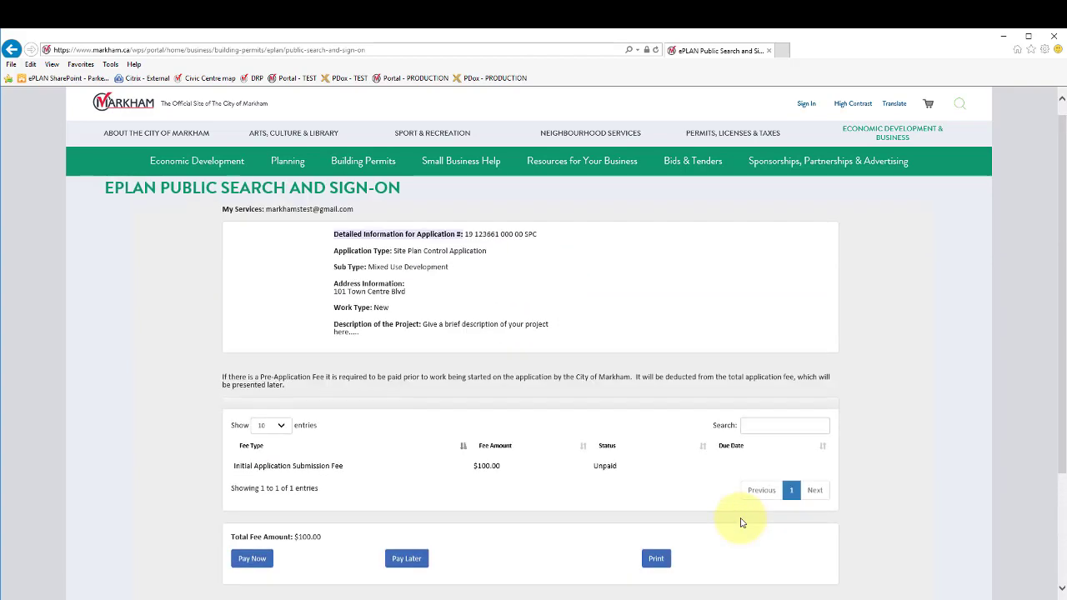
click(417, 566)
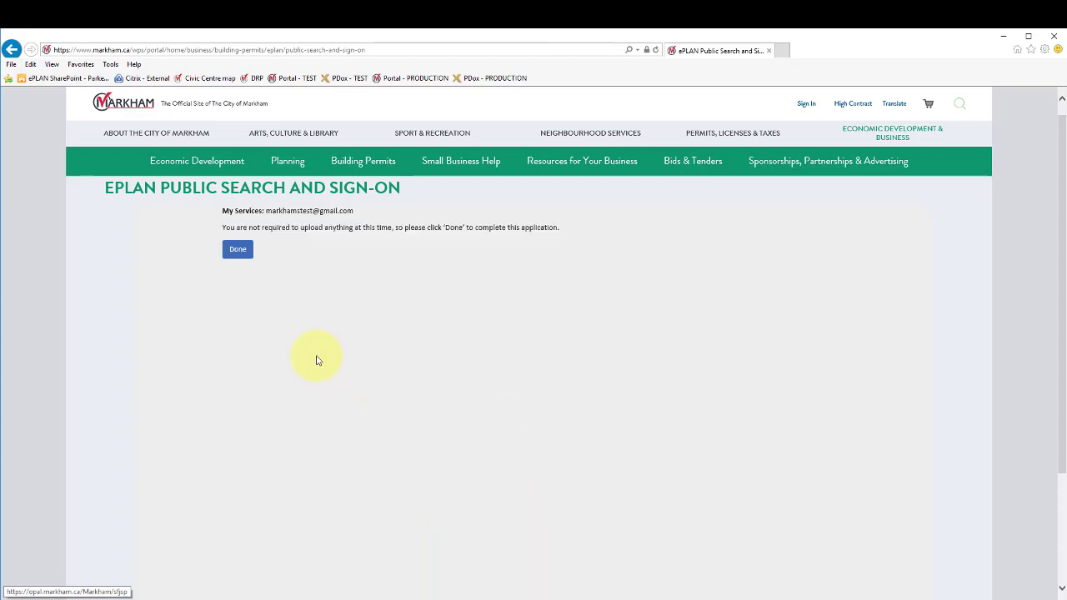
Step: Complete the submission with Done and go back to My Applications
click(239, 253)
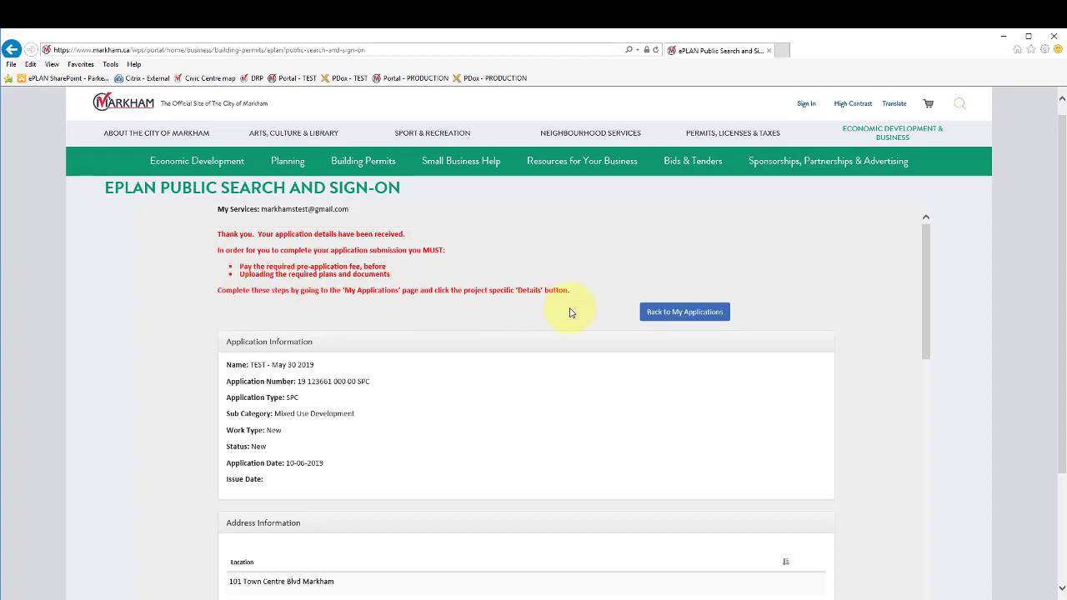
click(695, 310)
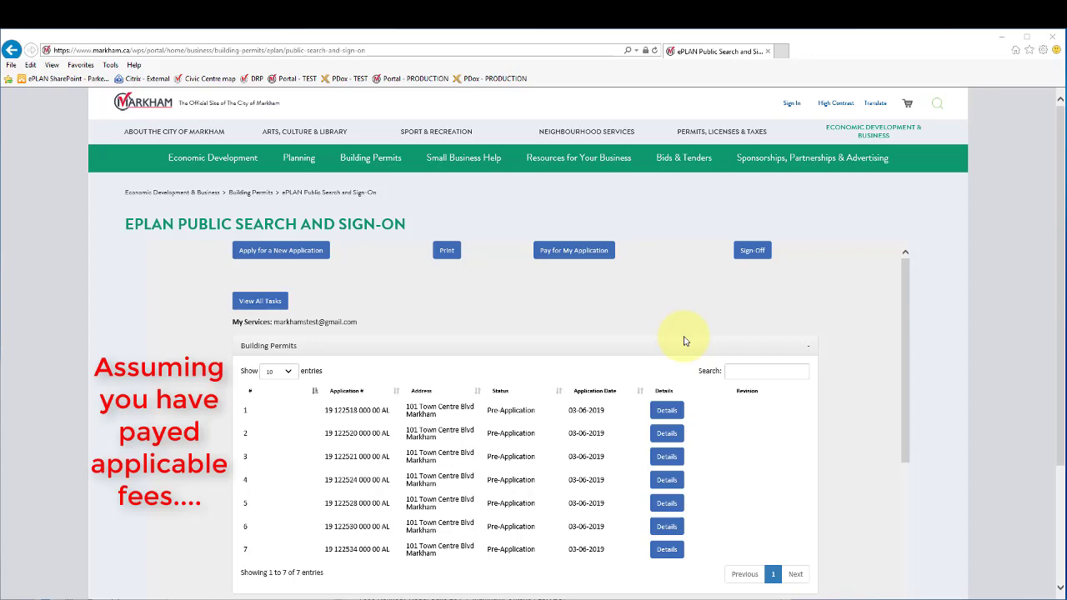
Step: Search Development Services for application 1366 and open its Details
scroll(684, 341, down, 1)
scroll(683, 340, down, 2)
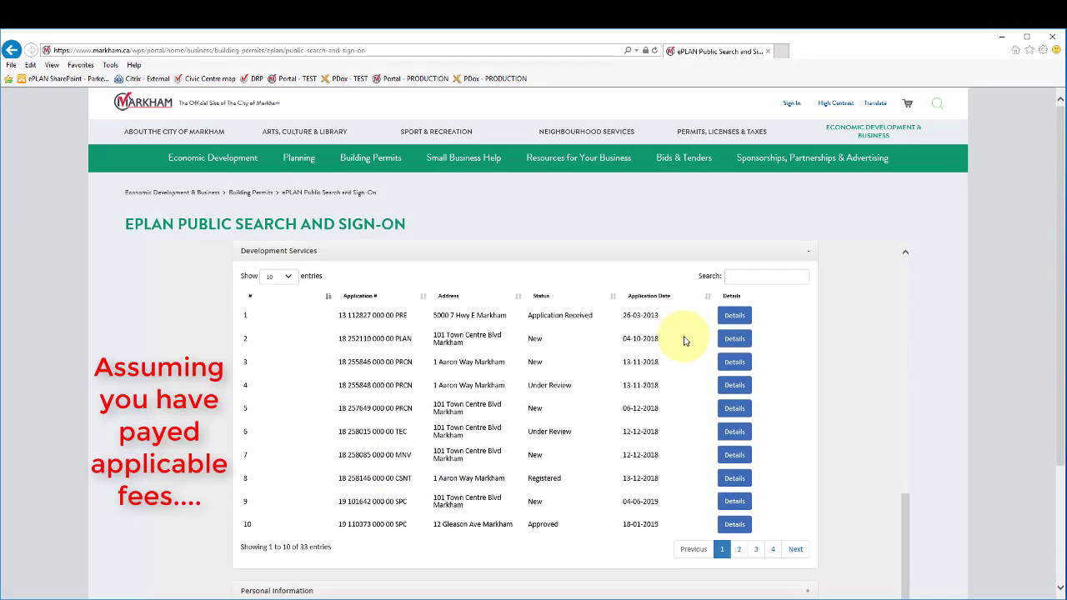
click(738, 278)
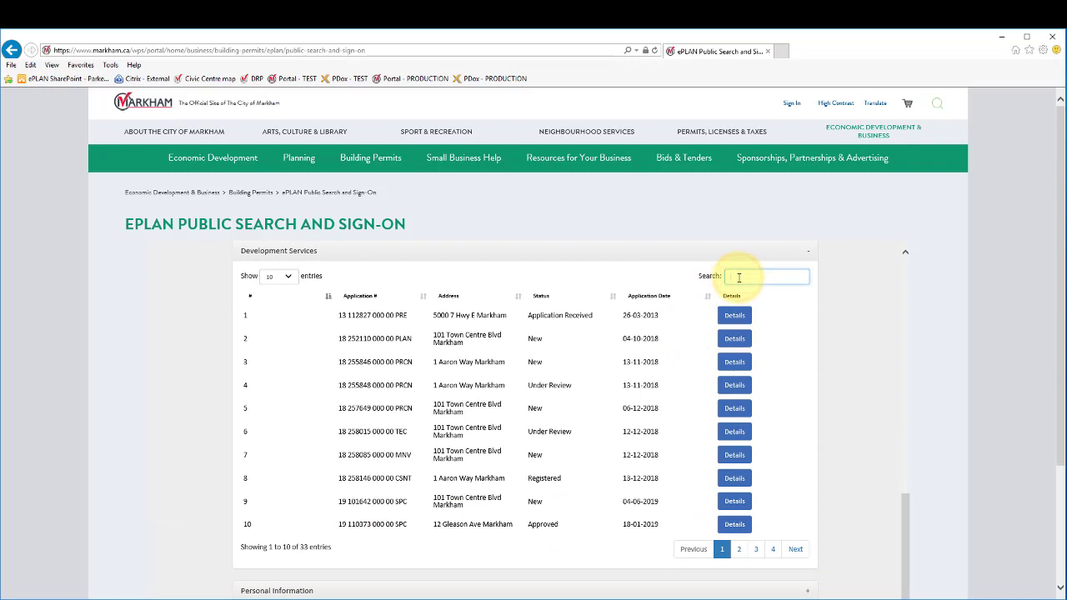
text(13661)
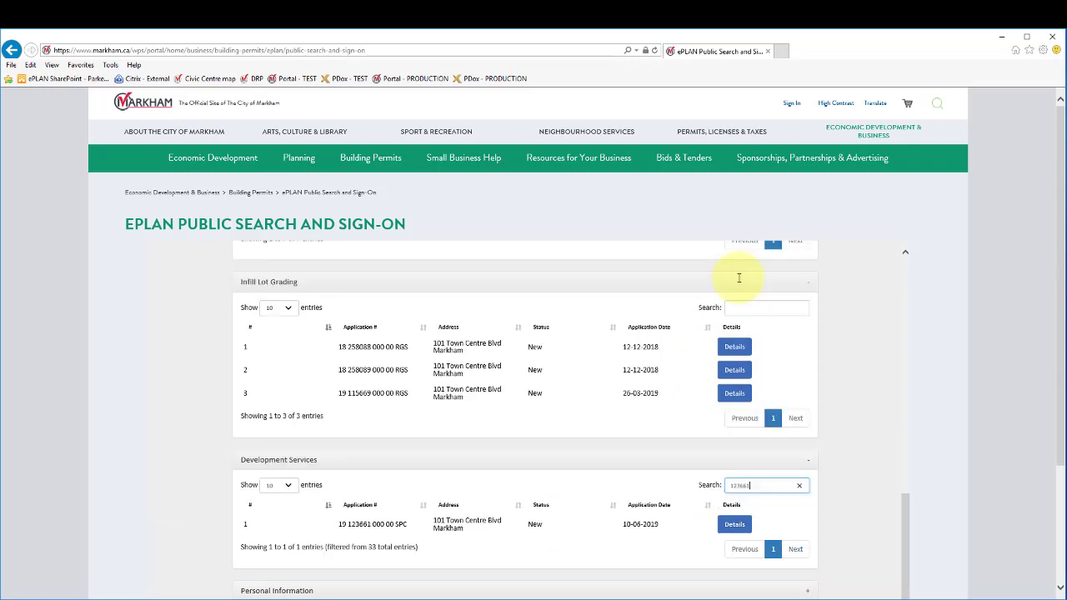
click(735, 525)
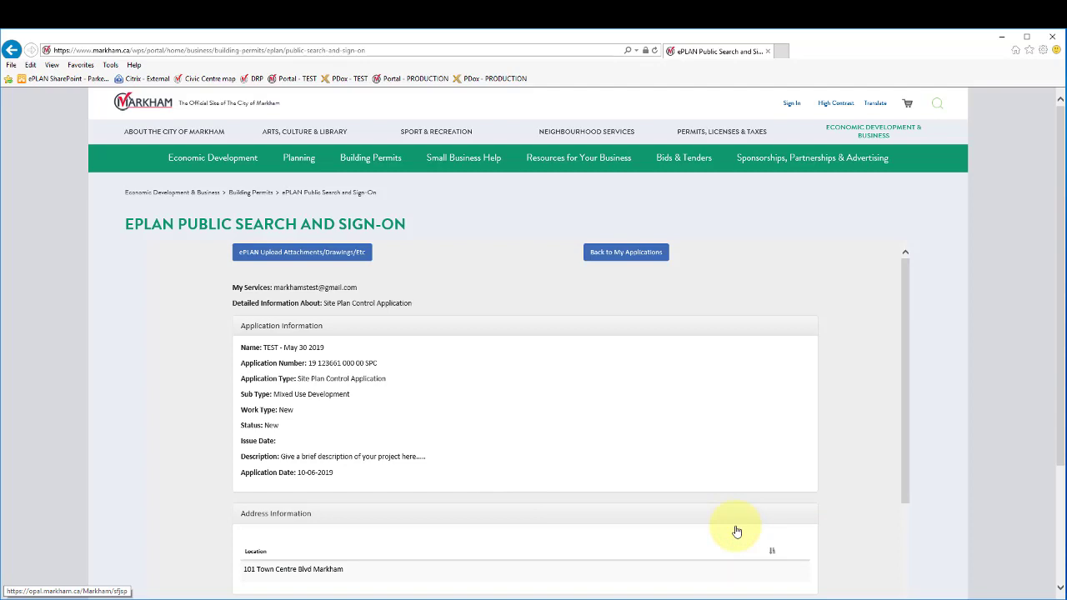
Step: Read the ProjectDox Invitation and Applicant Upload Task Assignment emails in Outlook, then minimize it
click(175, 598)
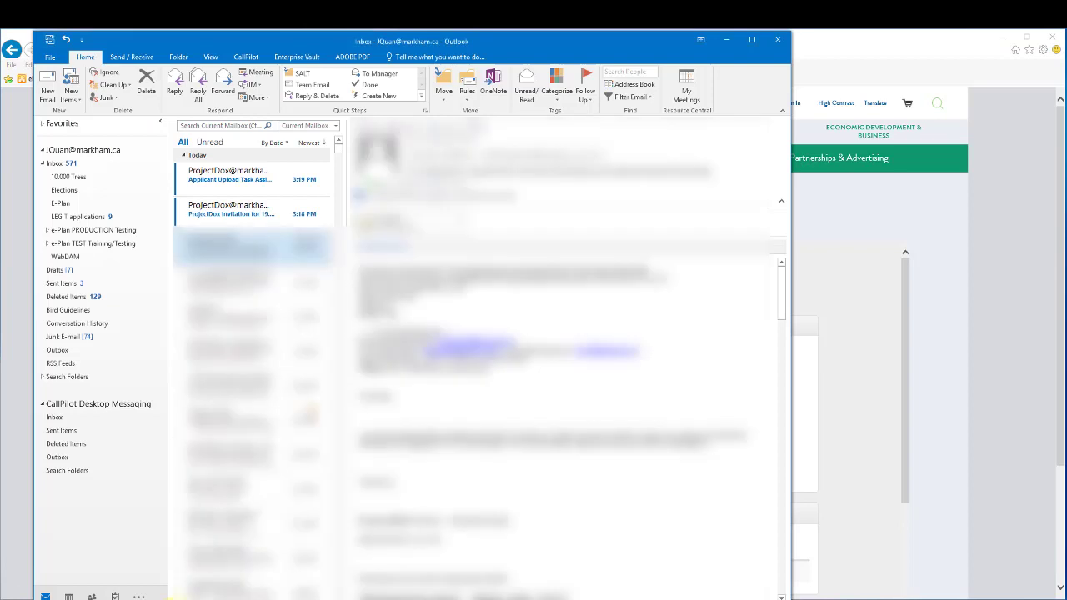
click(252, 215)
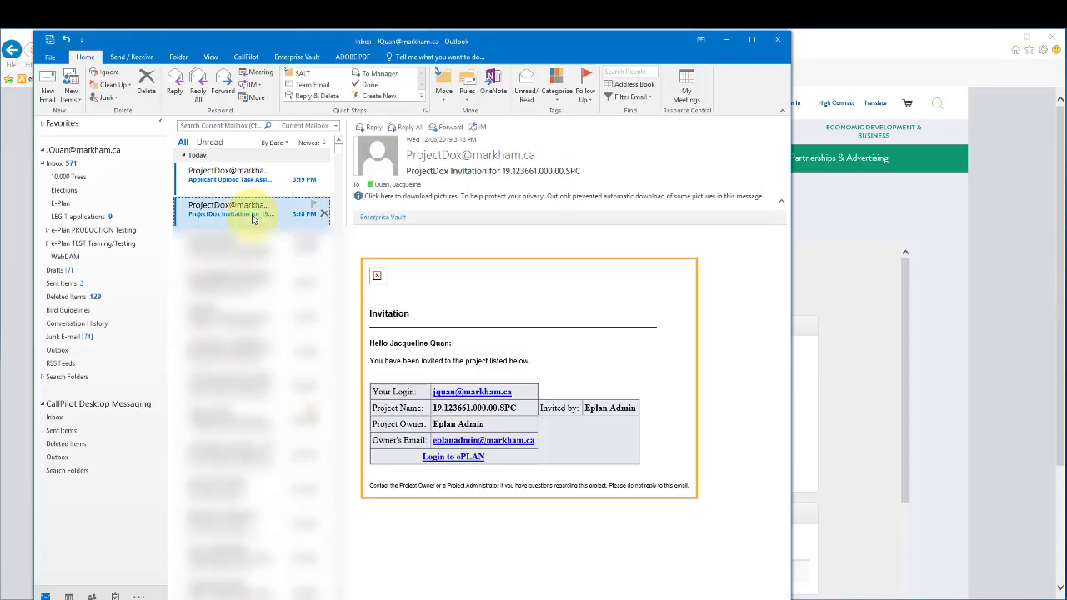
click(252, 184)
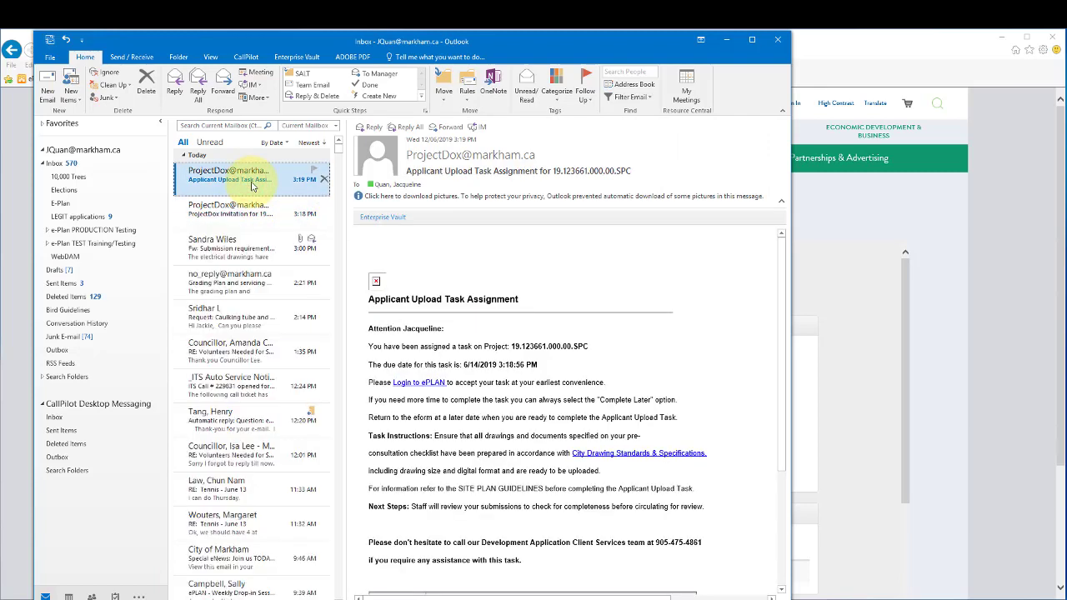
click(726, 40)
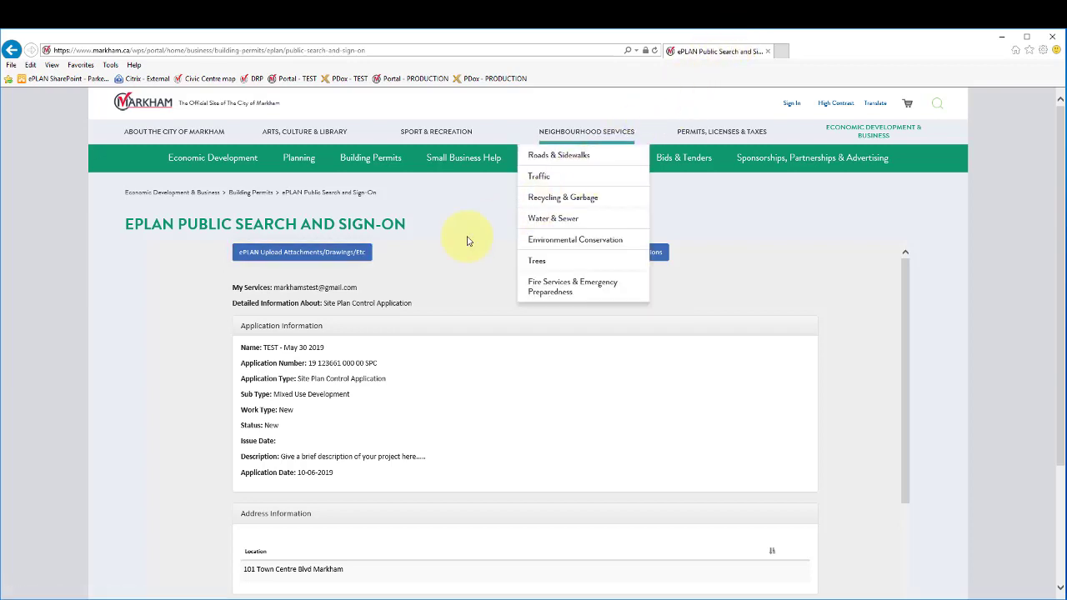
Step: Launch ePLAN Upload Attachments/Drawings/Etc from the application details page
click(362, 262)
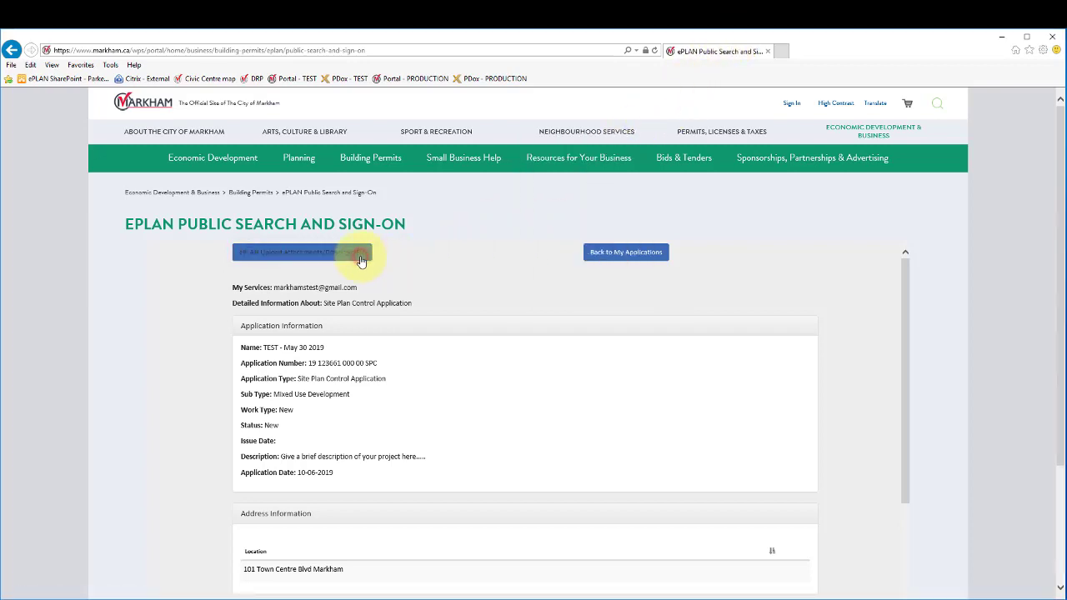